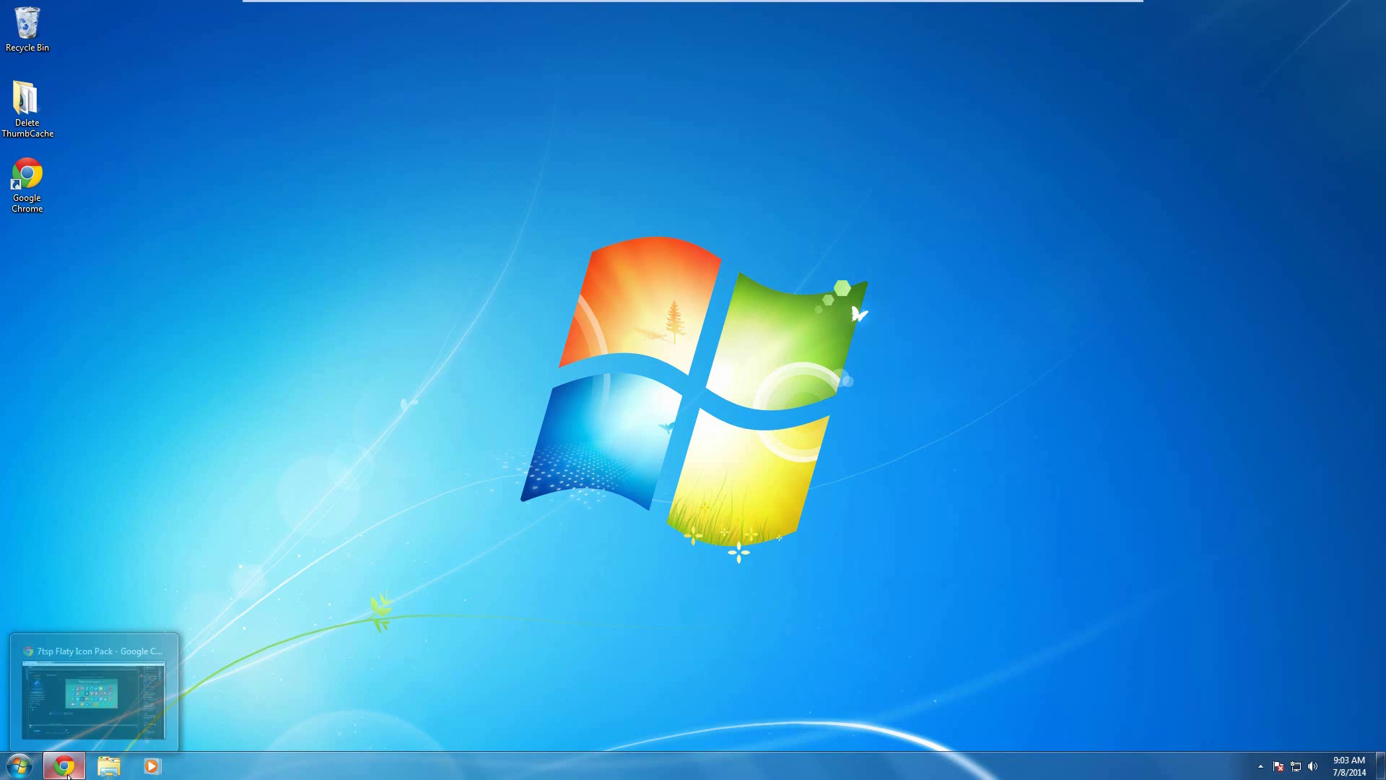
# Review the 7tsp Flaty Icon Pack thread and the 7 Theme Source Patcher download page in Chrome, and minimize the browser
pyautogui.click(63, 765)
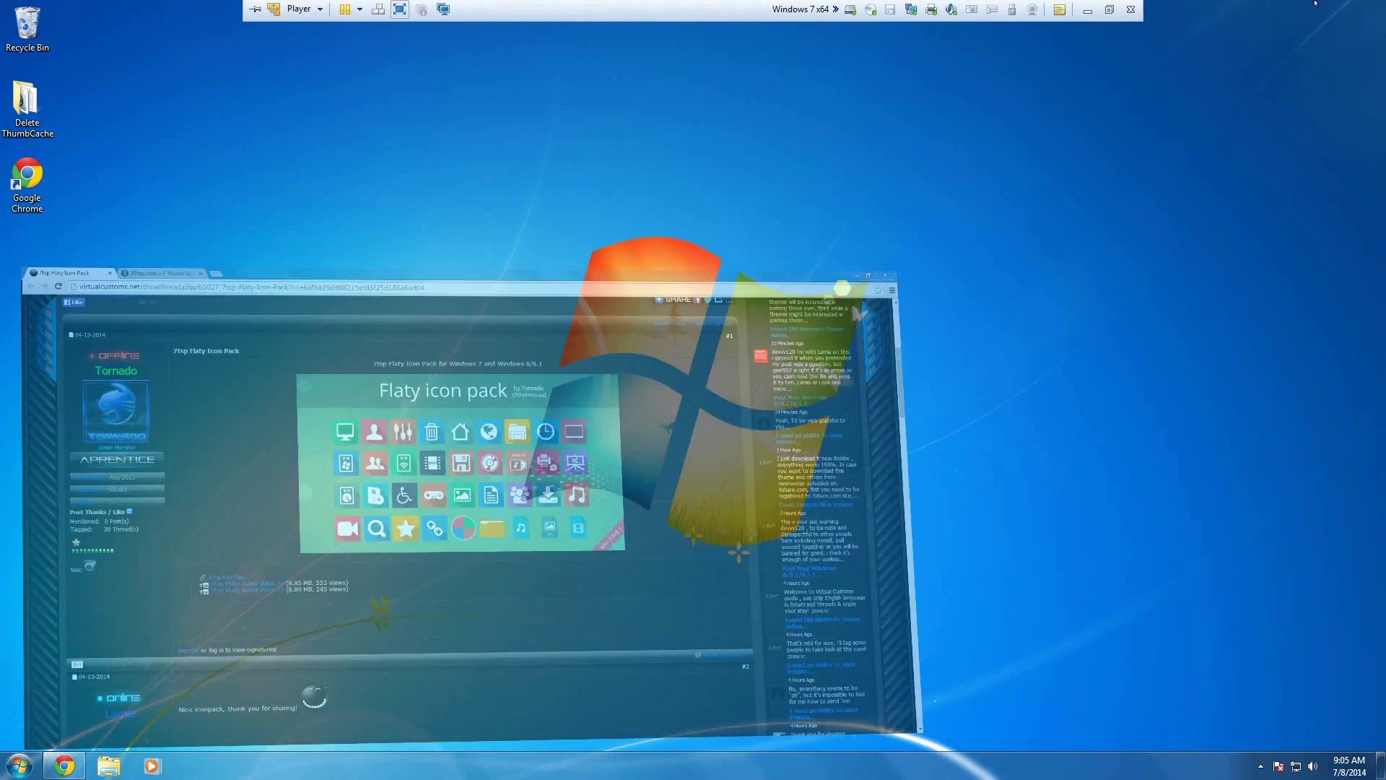
pyautogui.click(1317, 4)
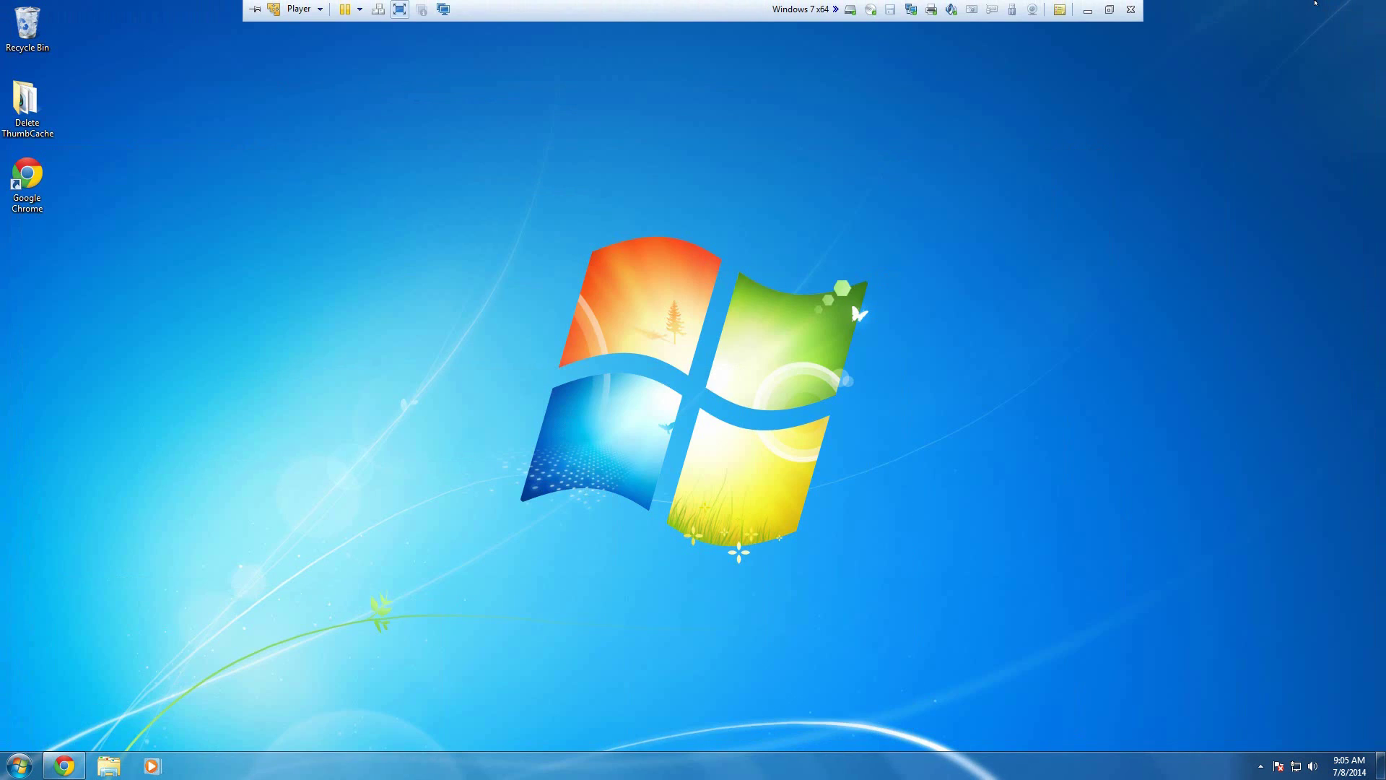
pyautogui.moveTo(63, 765)
pyautogui.click(125, 687)
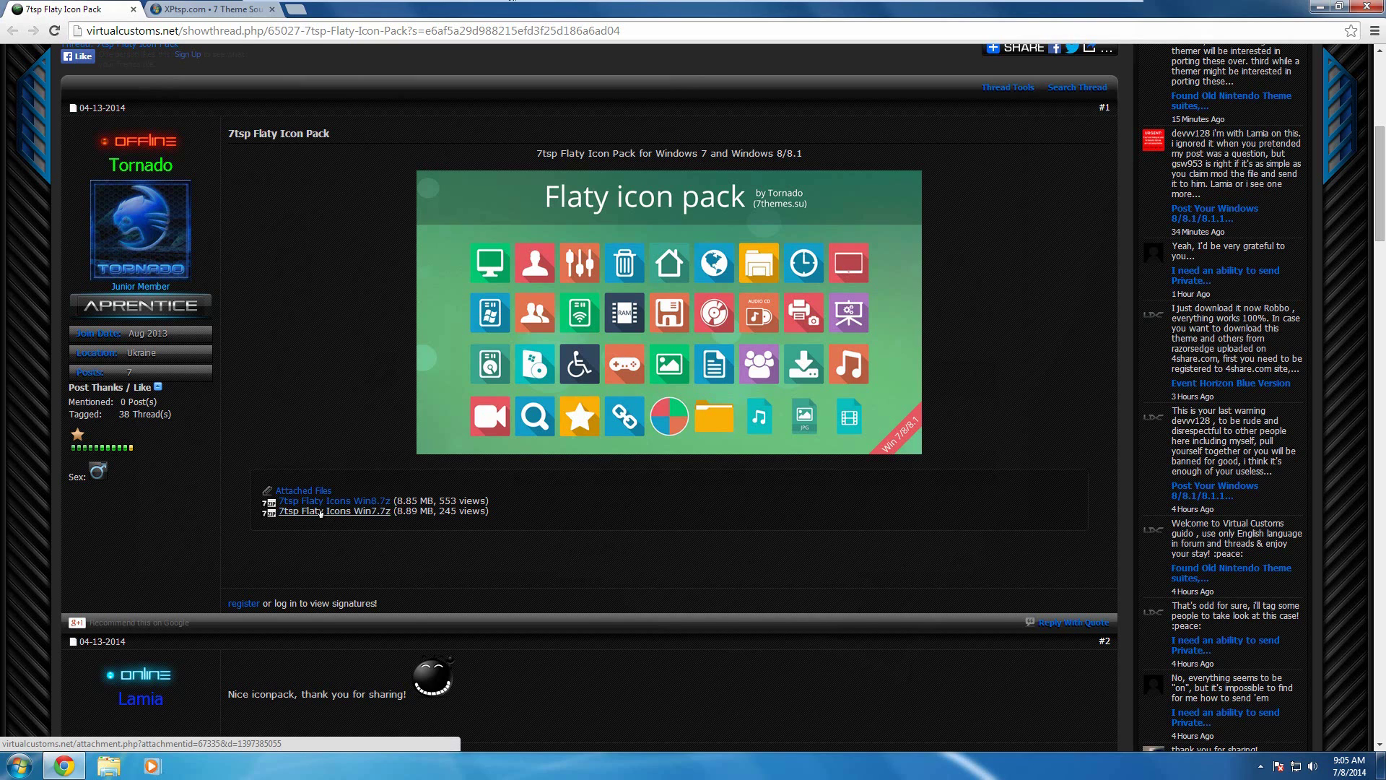
pyautogui.click(197, 9)
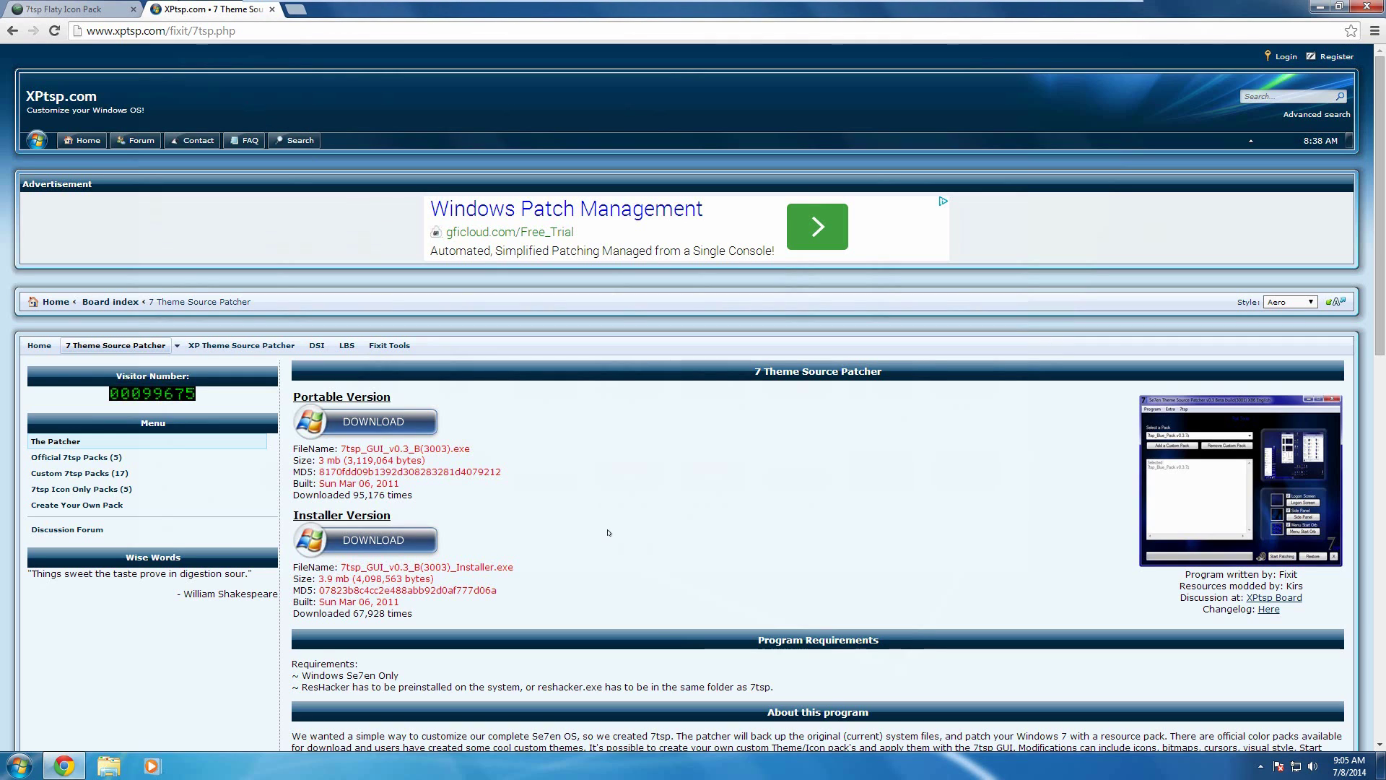
pyautogui.click(72, 9)
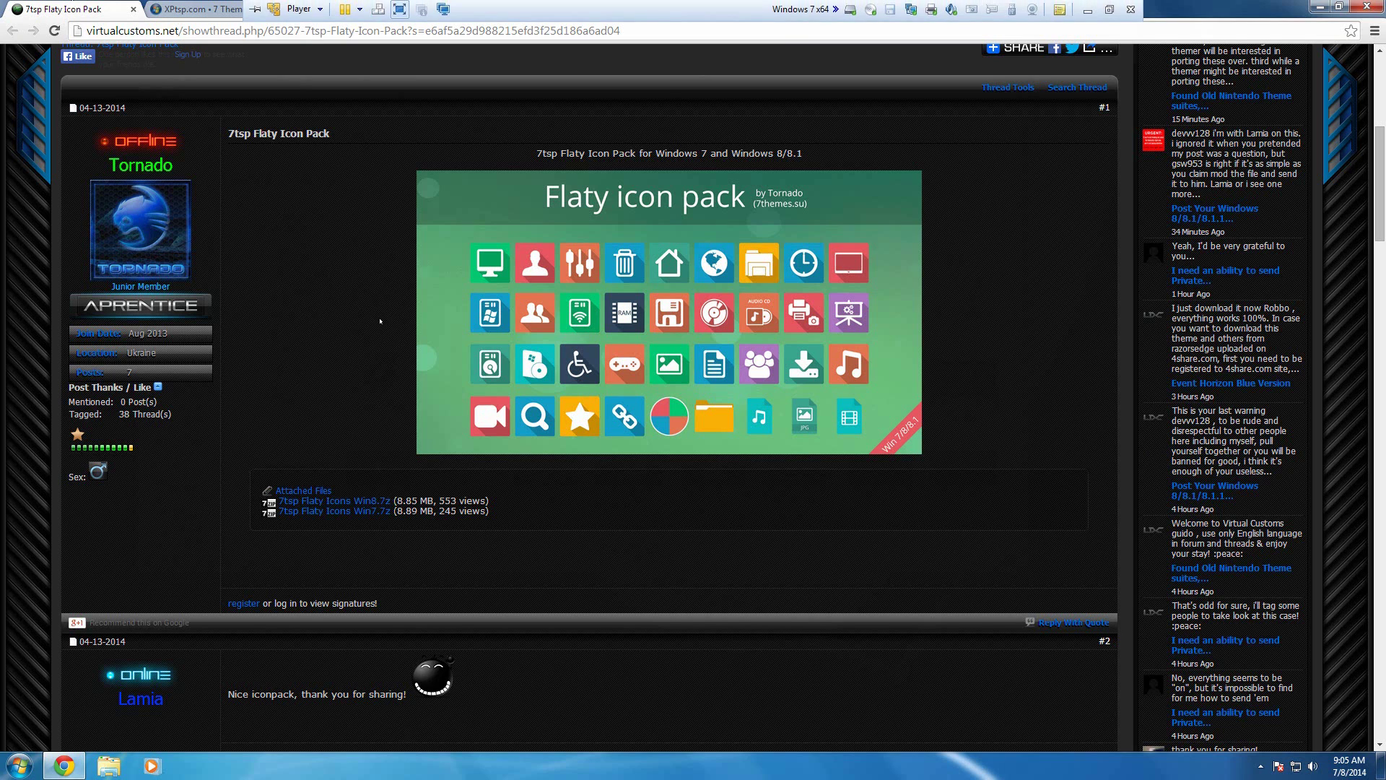
pyautogui.click(201, 6)
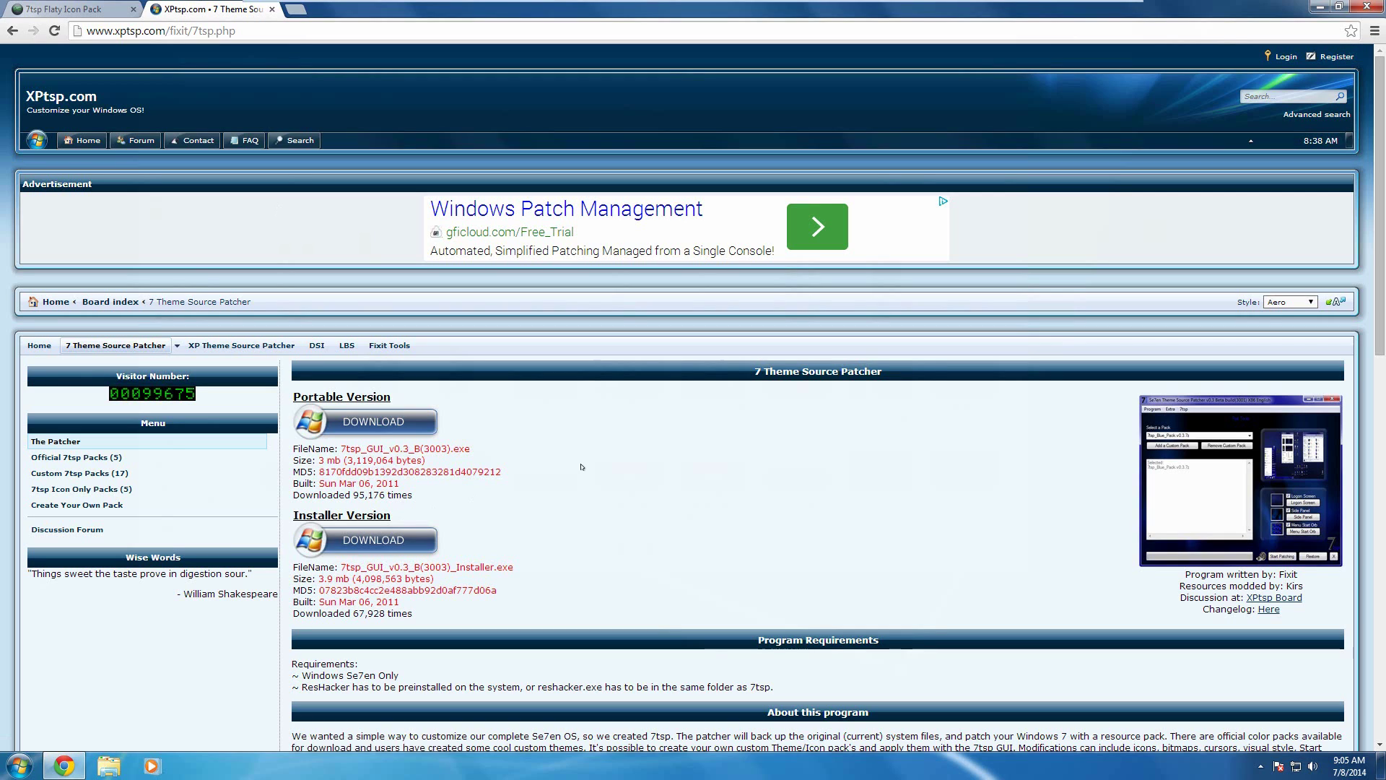
pyautogui.click(1321, 6)
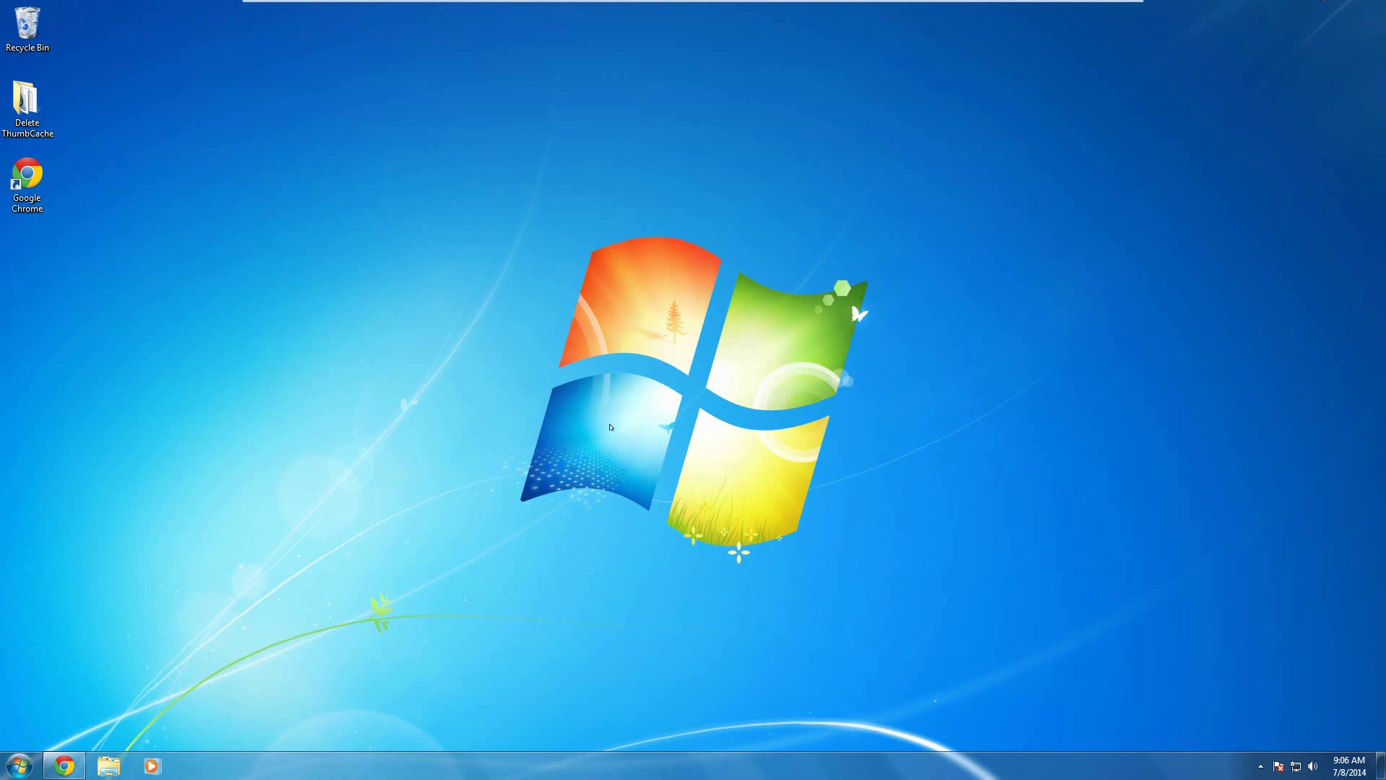
# Launch 7tsp_GUI_v0.3_B(3003).exe from the Downloads folder, allow it to make changes, and minimize the folder window
pyautogui.click(109, 765)
pyautogui.click(339, 292)
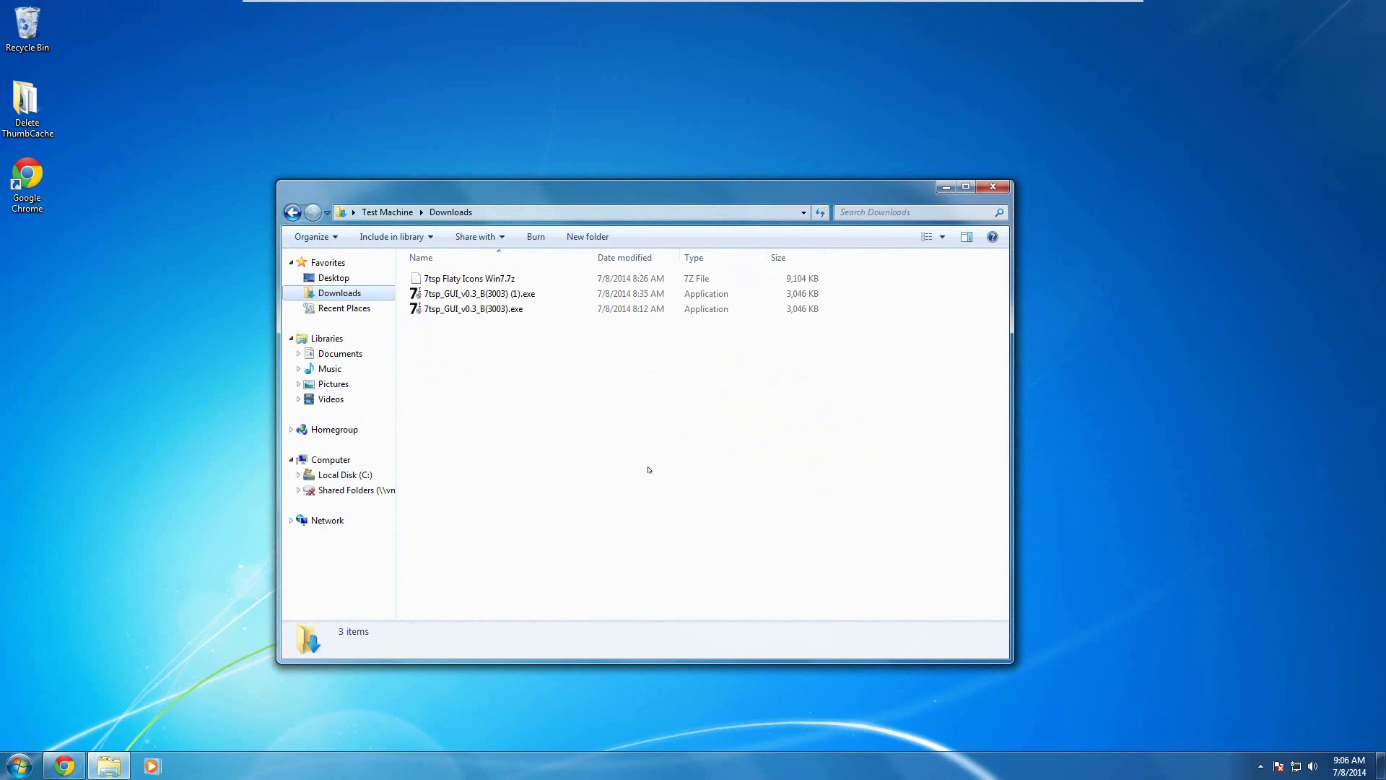
pyautogui.click(498, 310)
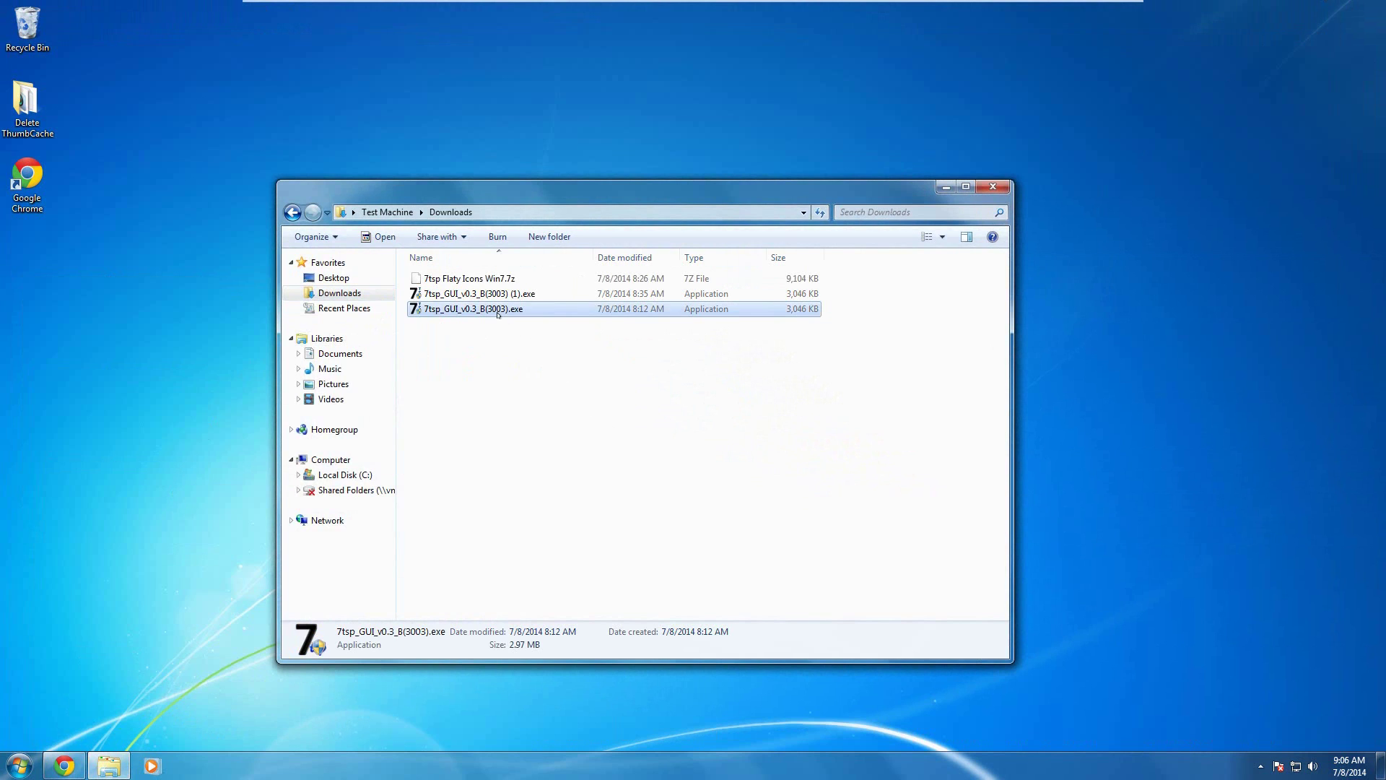
pyautogui.doubleClick(498, 311)
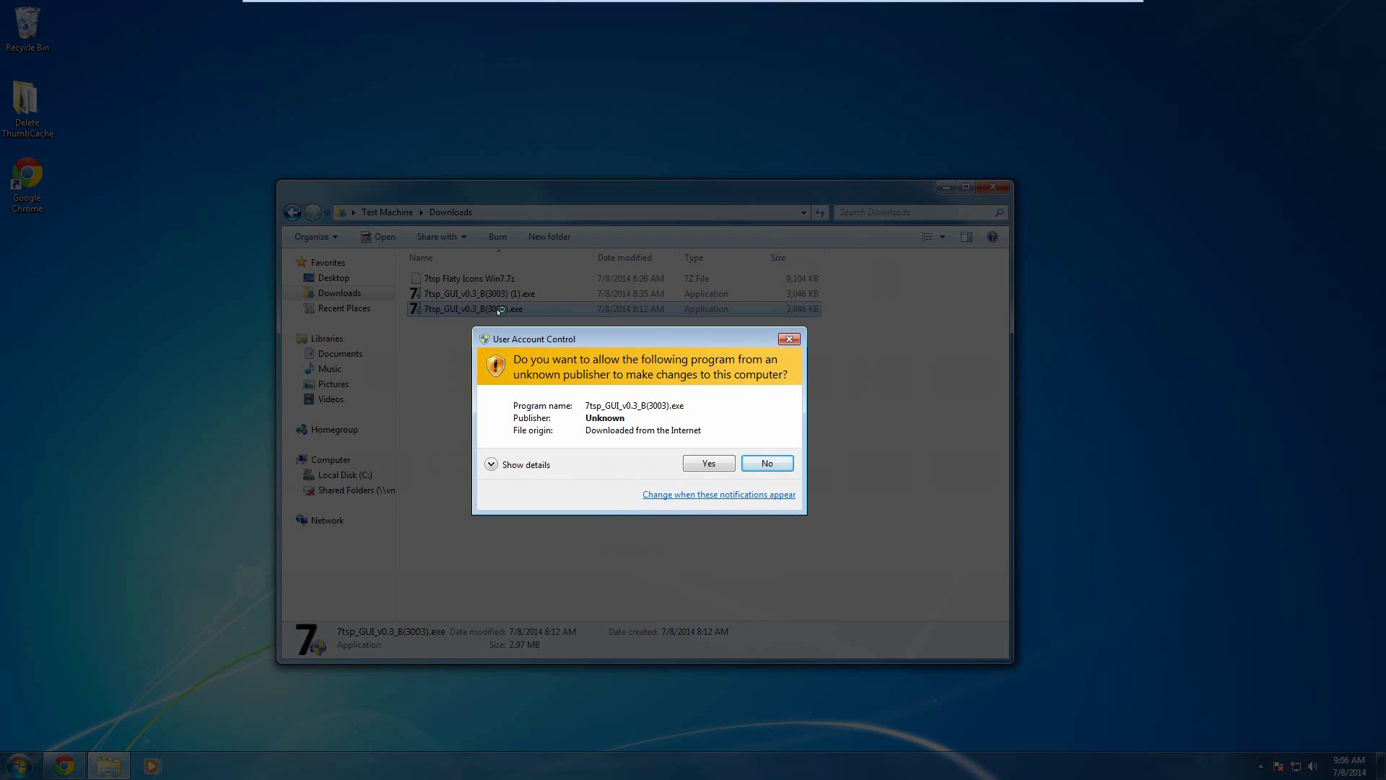
pyautogui.click(708, 462)
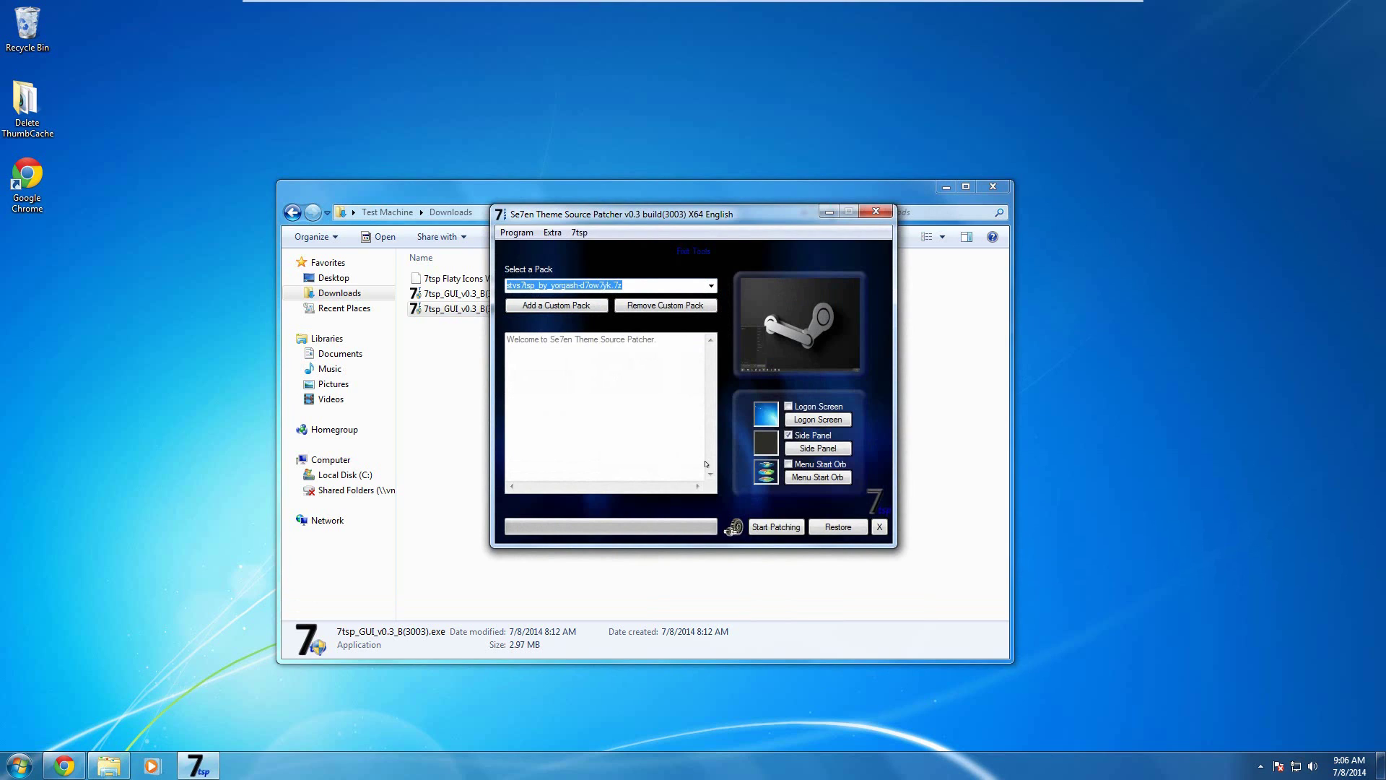
pyautogui.click(939, 180)
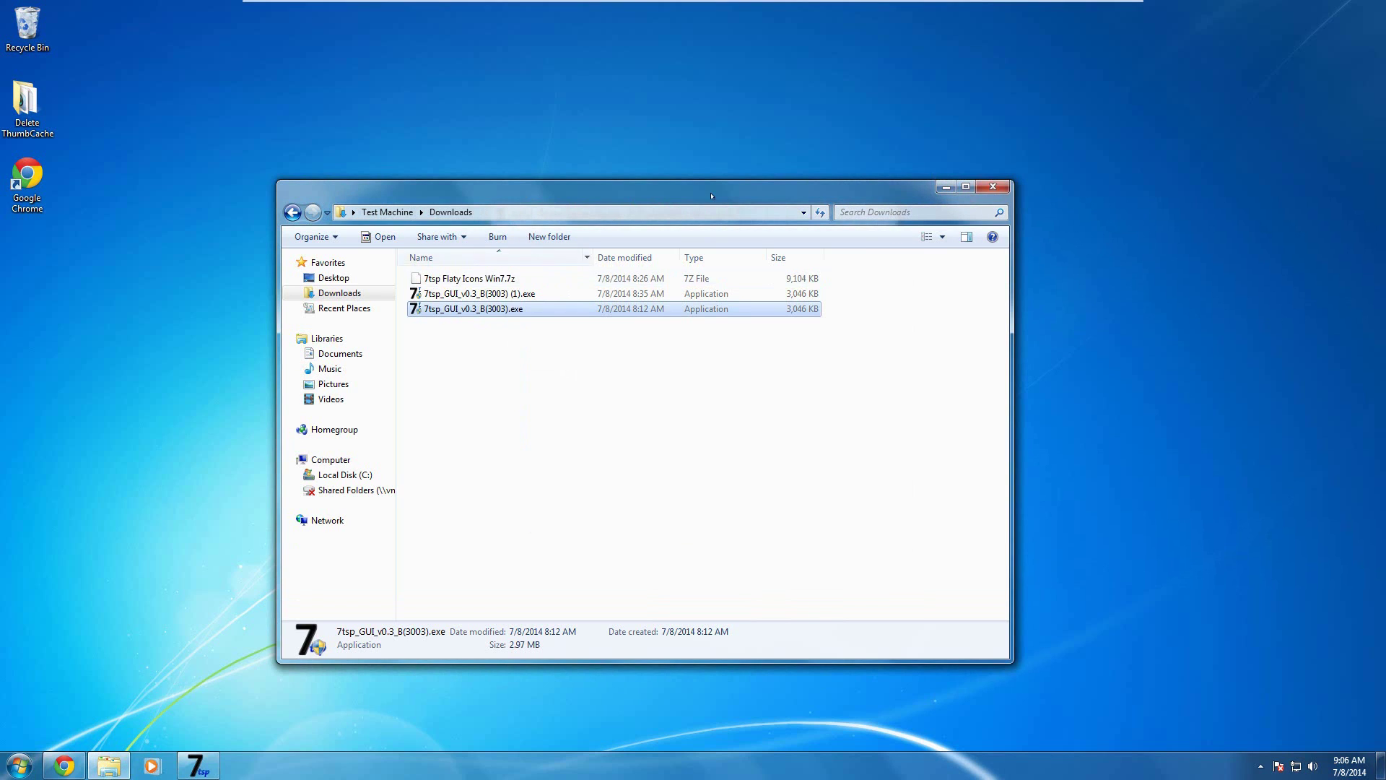
pyautogui.click(945, 187)
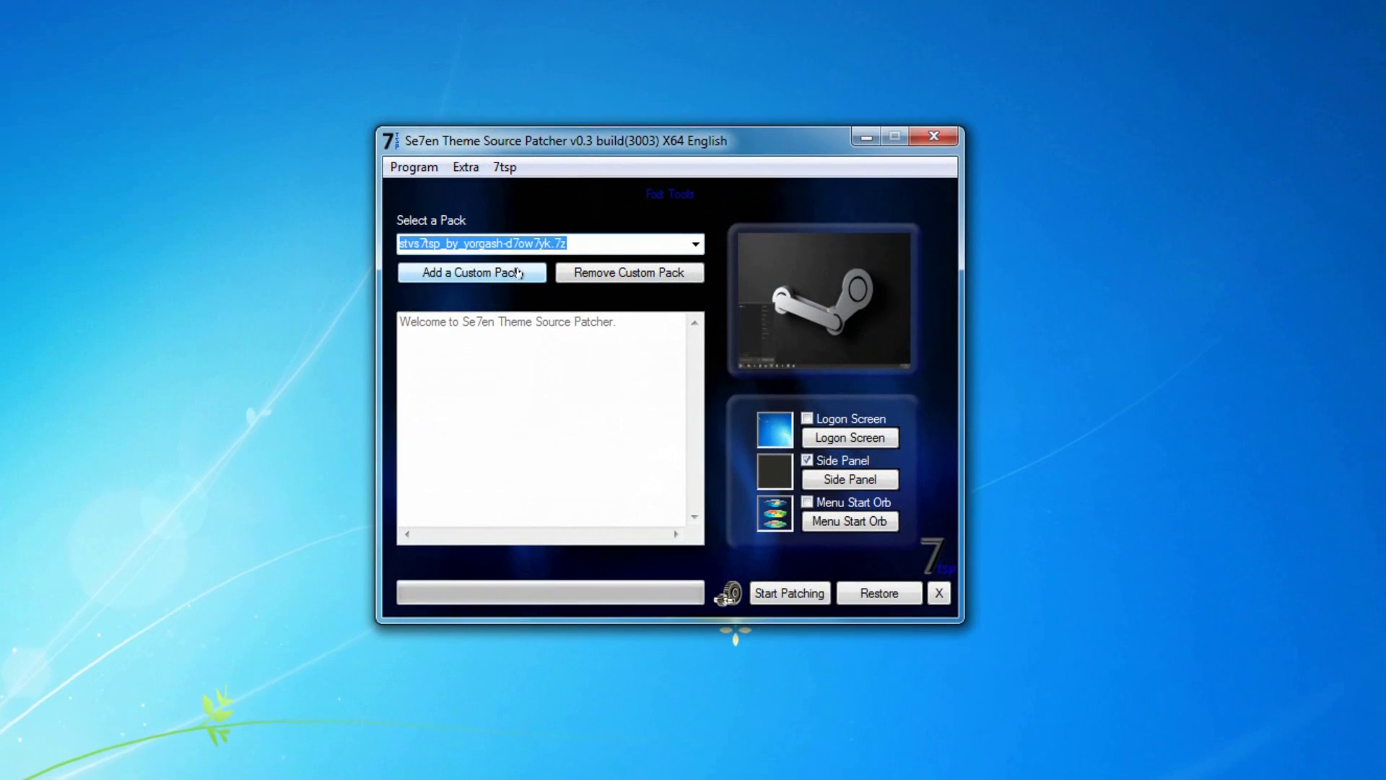
# Add 7tsp Flaty Icons Win7.7z from the Downloads folder as a custom pack
pyautogui.click(589, 304)
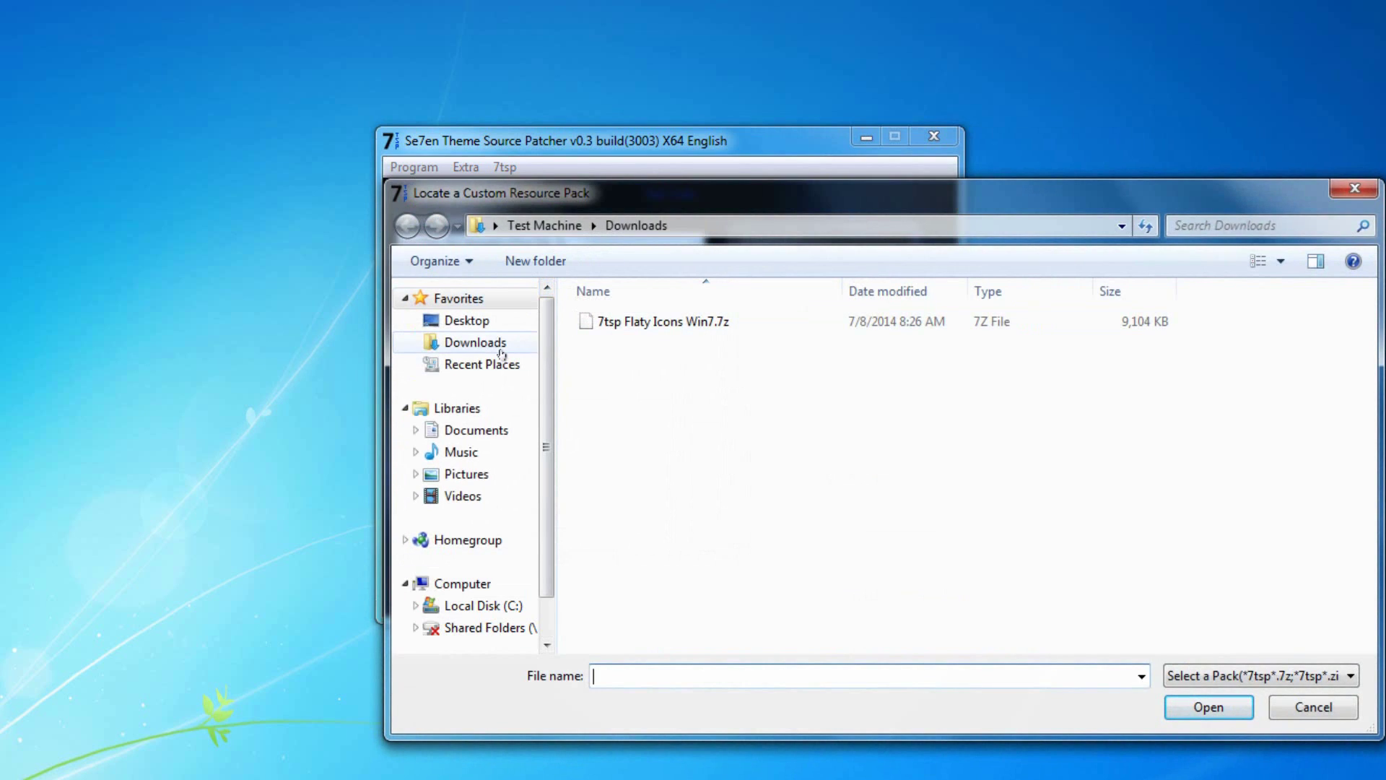
pyautogui.click(658, 324)
pyautogui.click(1204, 707)
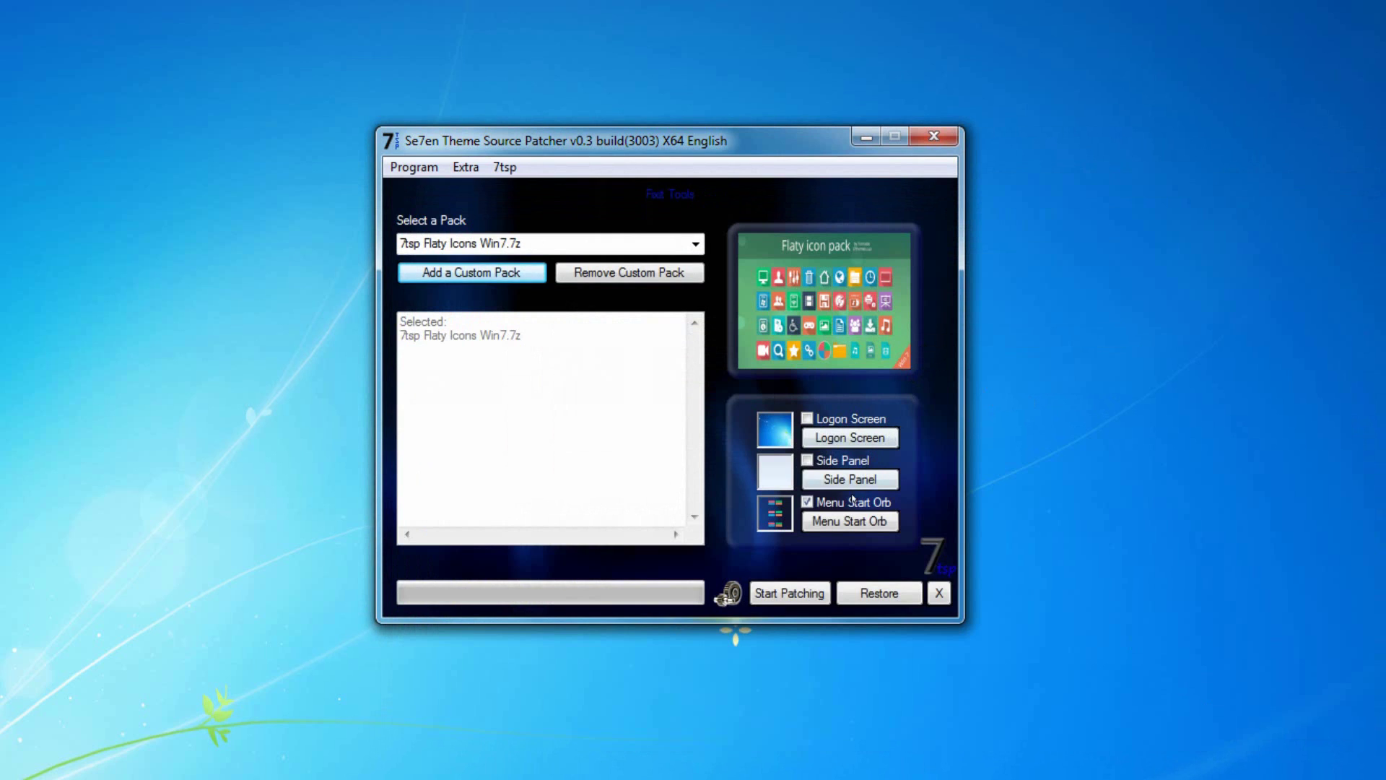
# Preview the pack's start orb image and leave the Menu Start Orb patch option enabled
pyautogui.click(782, 529)
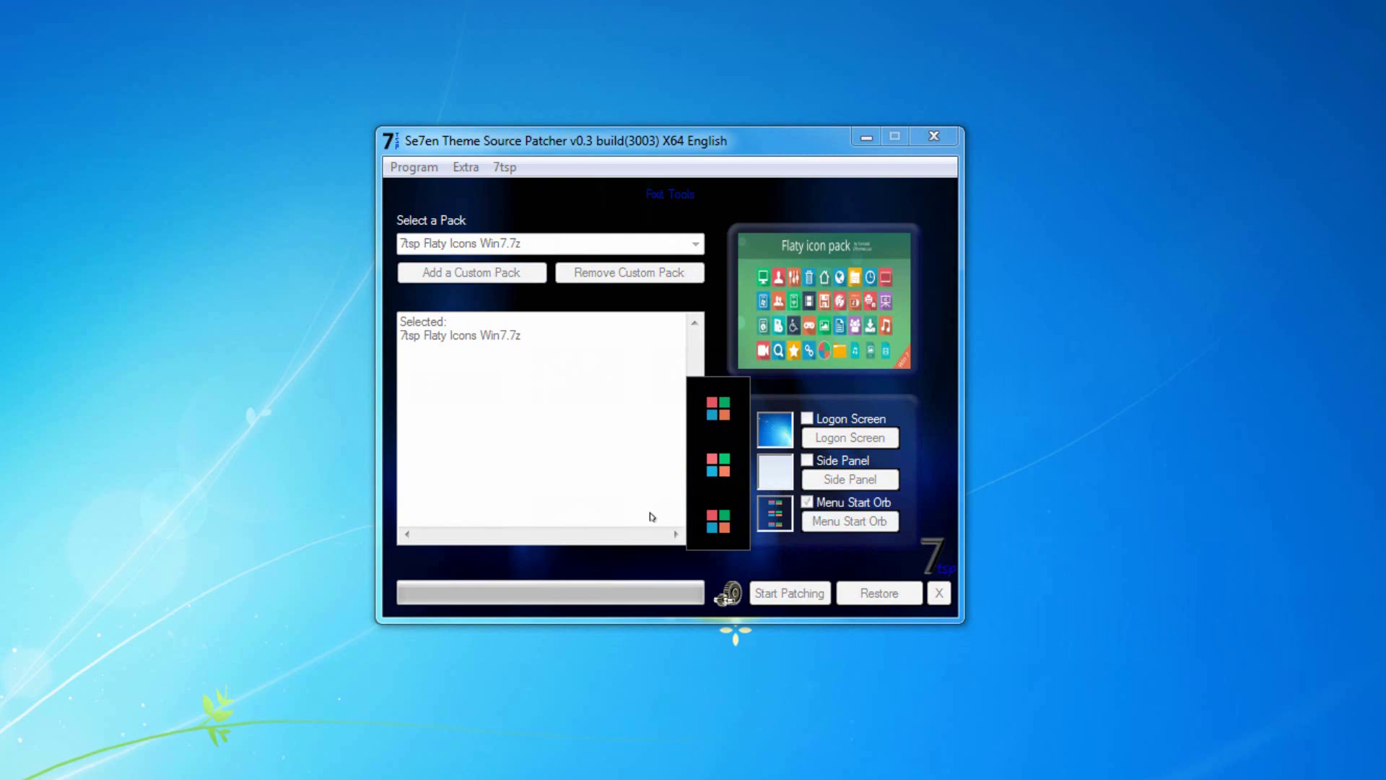
pyautogui.click(809, 507)
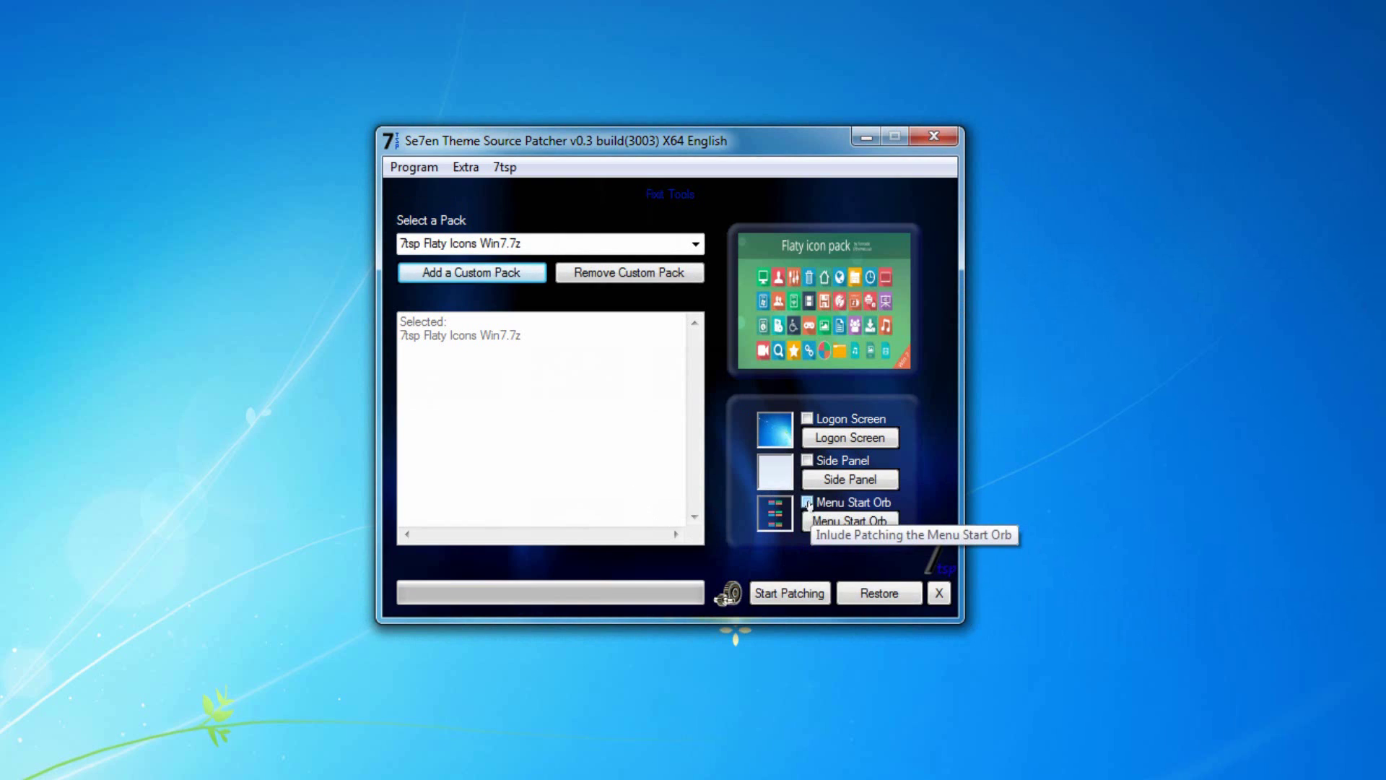
pyautogui.click(807, 503)
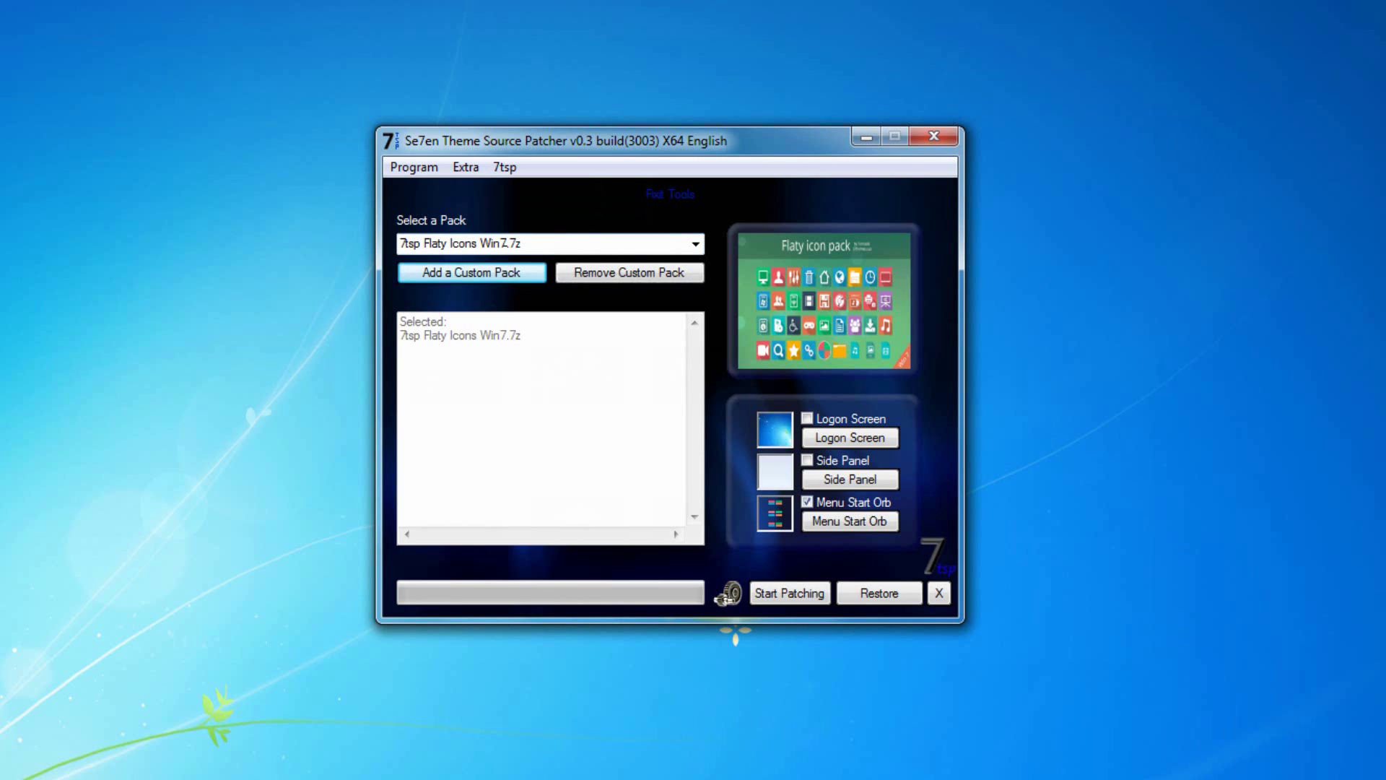
# Patch the system with the Flaty icon pack, accepting the patch settings and both offered reboots
pyautogui.click(801, 601)
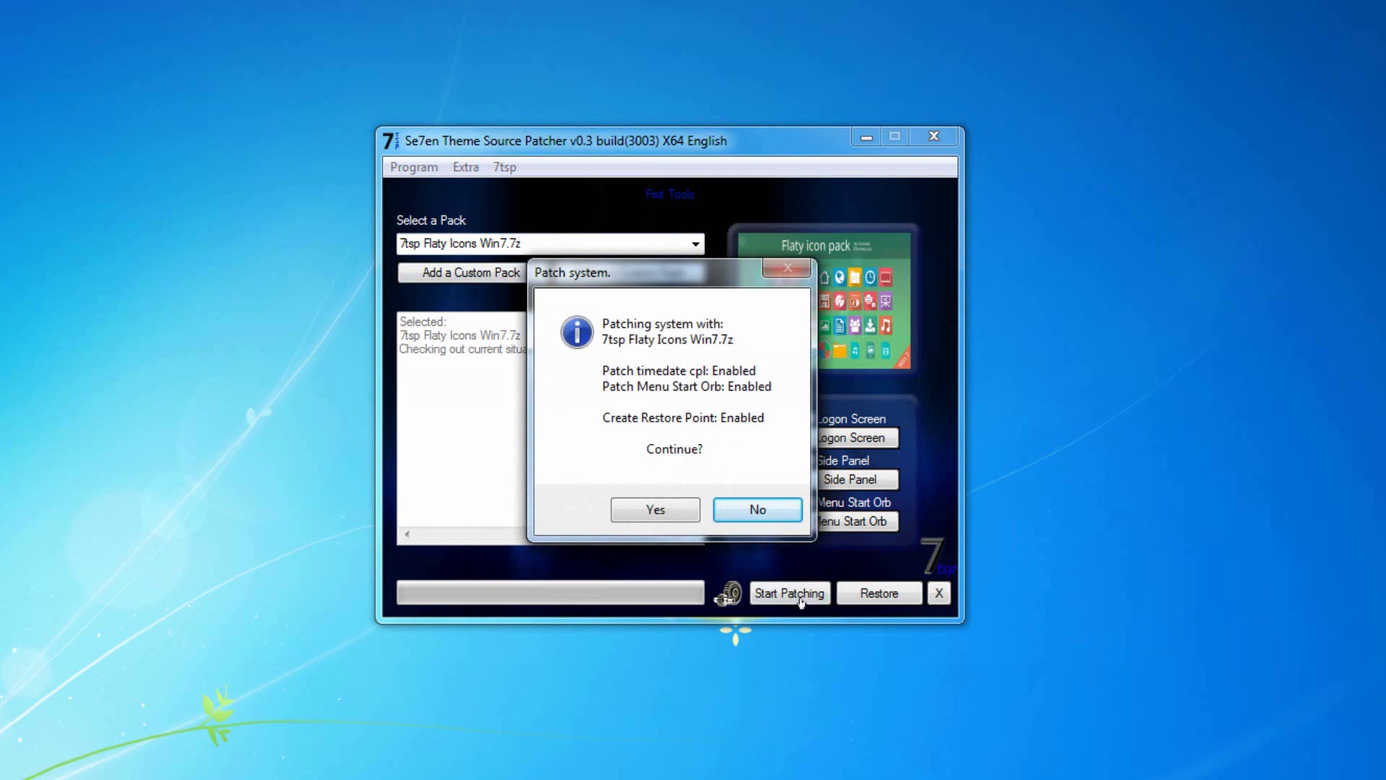
pyautogui.click(683, 517)
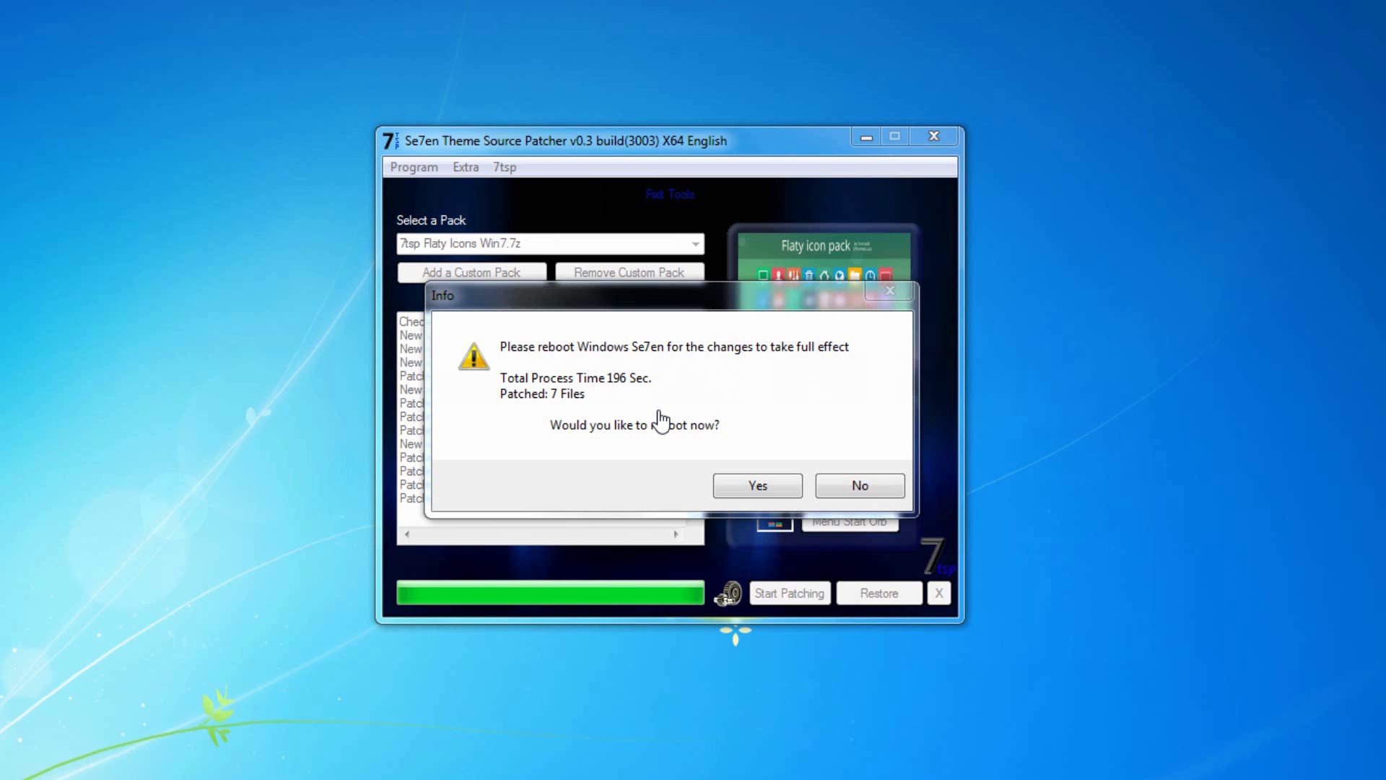
pyautogui.click(788, 490)
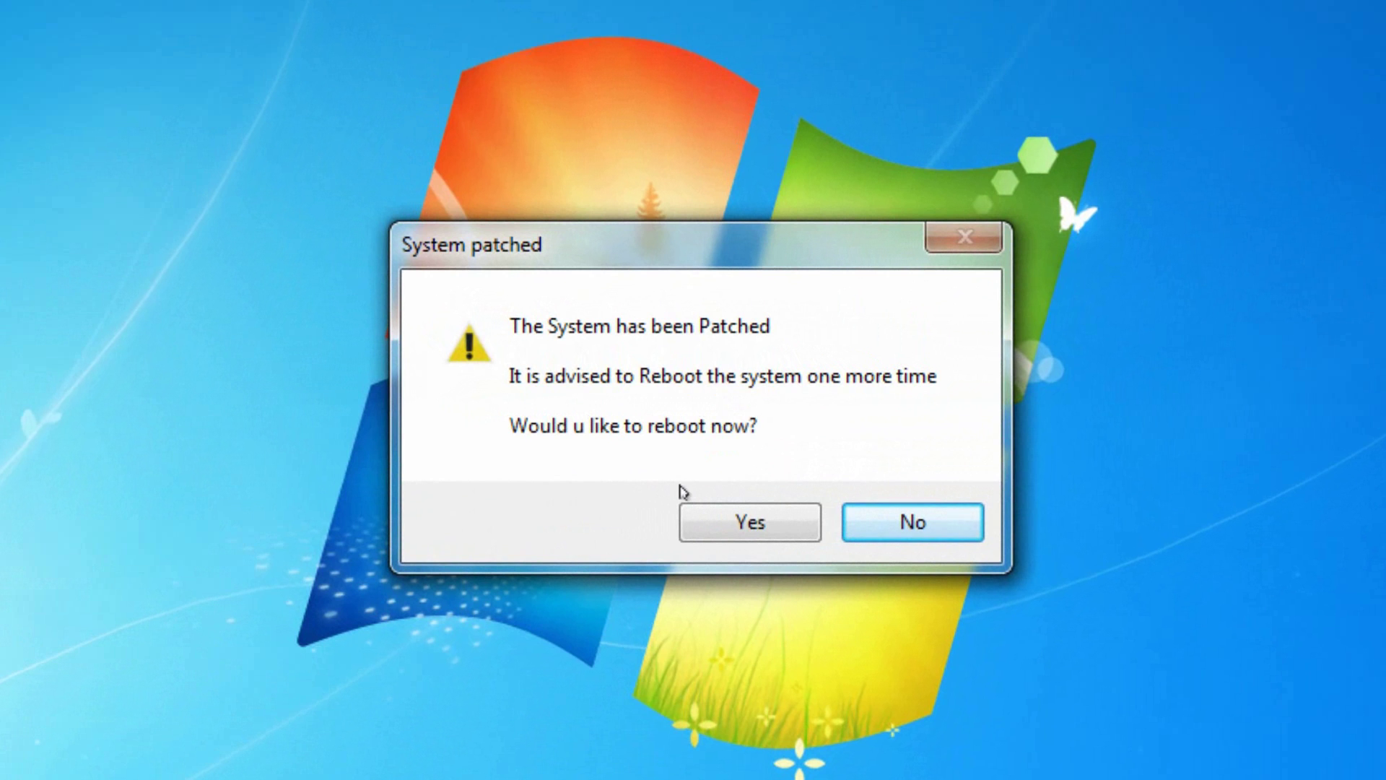
pyautogui.click(749, 536)
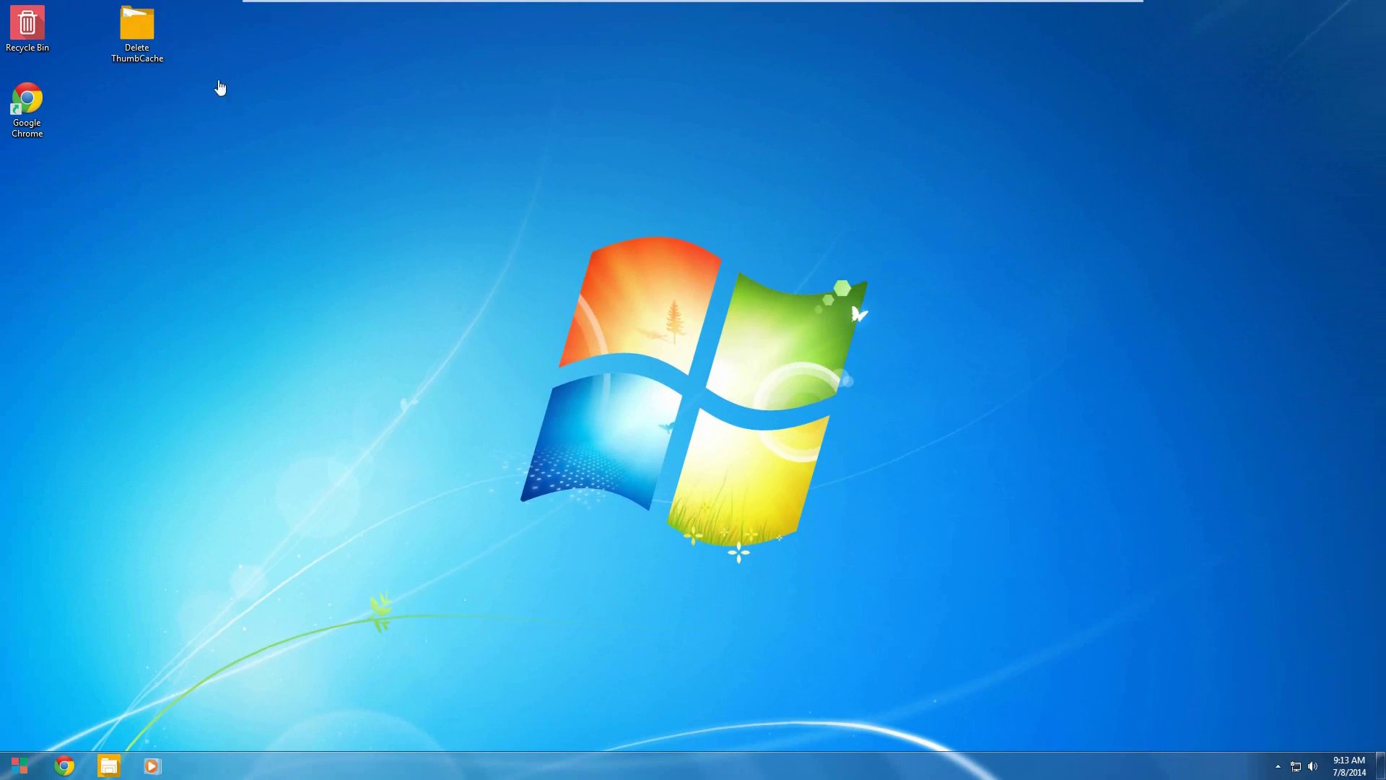
# Examine the patched icons on the desktop, the start orb and menu, and the Documents, Libraries and Computer folders
pyautogui.moveTo(137, 28); pyautogui.dragTo(82, 28)
pyautogui.click(17, 113)
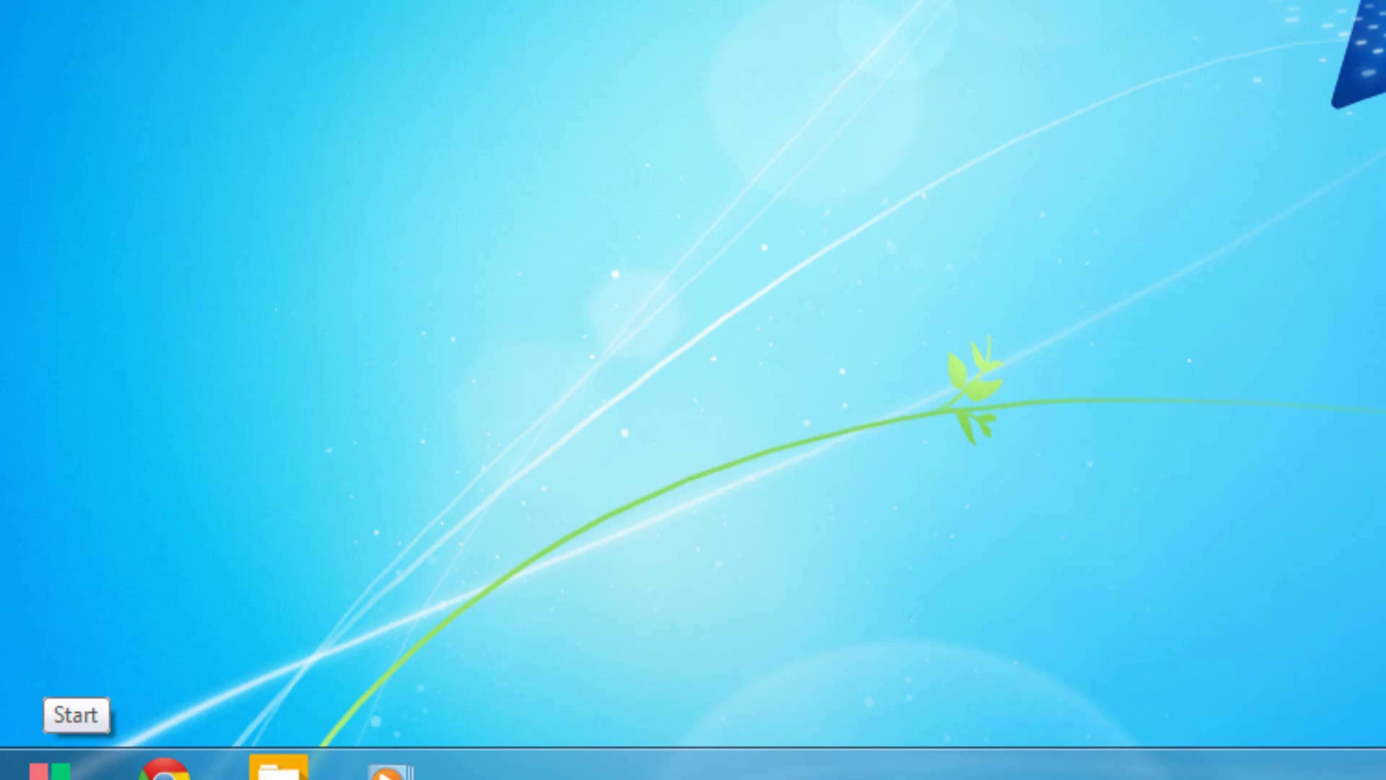
pyautogui.click(48, 773)
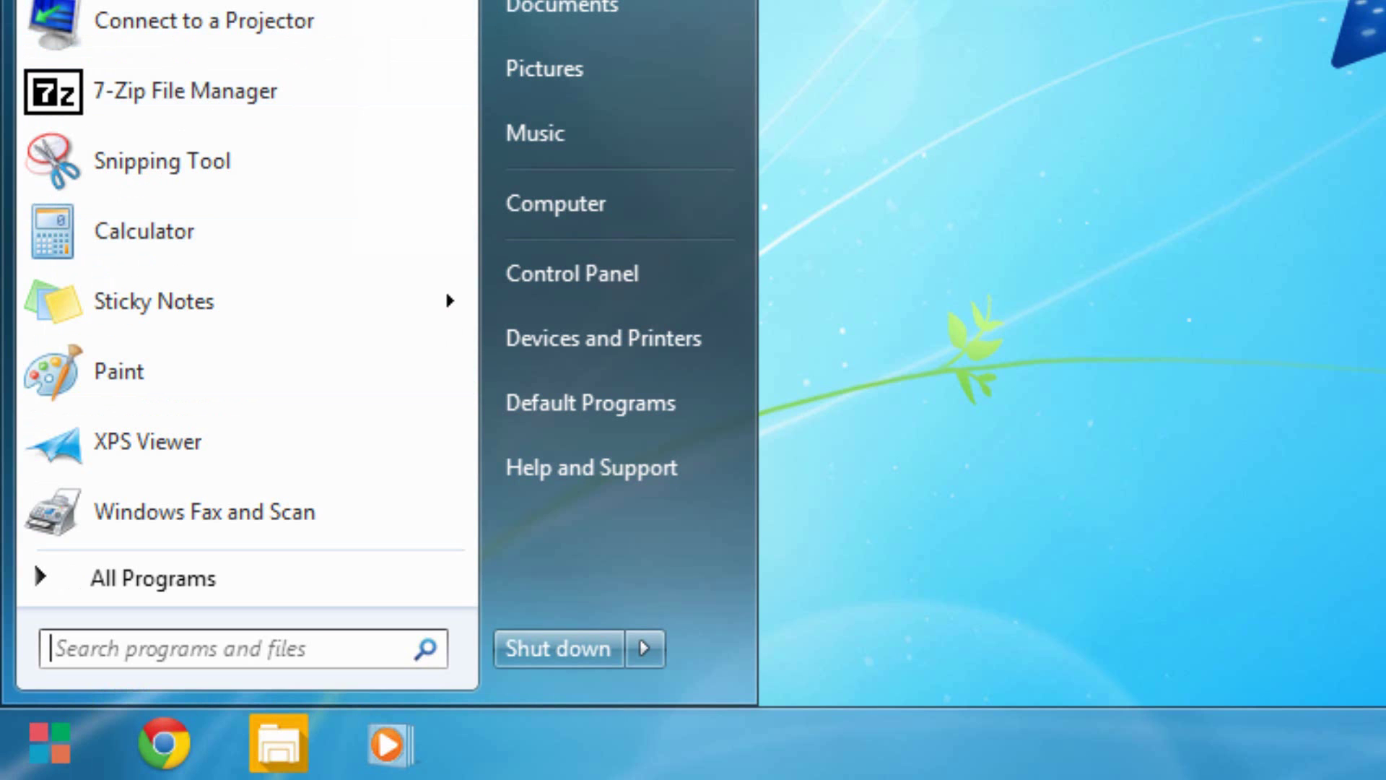
pyautogui.click(537, 14)
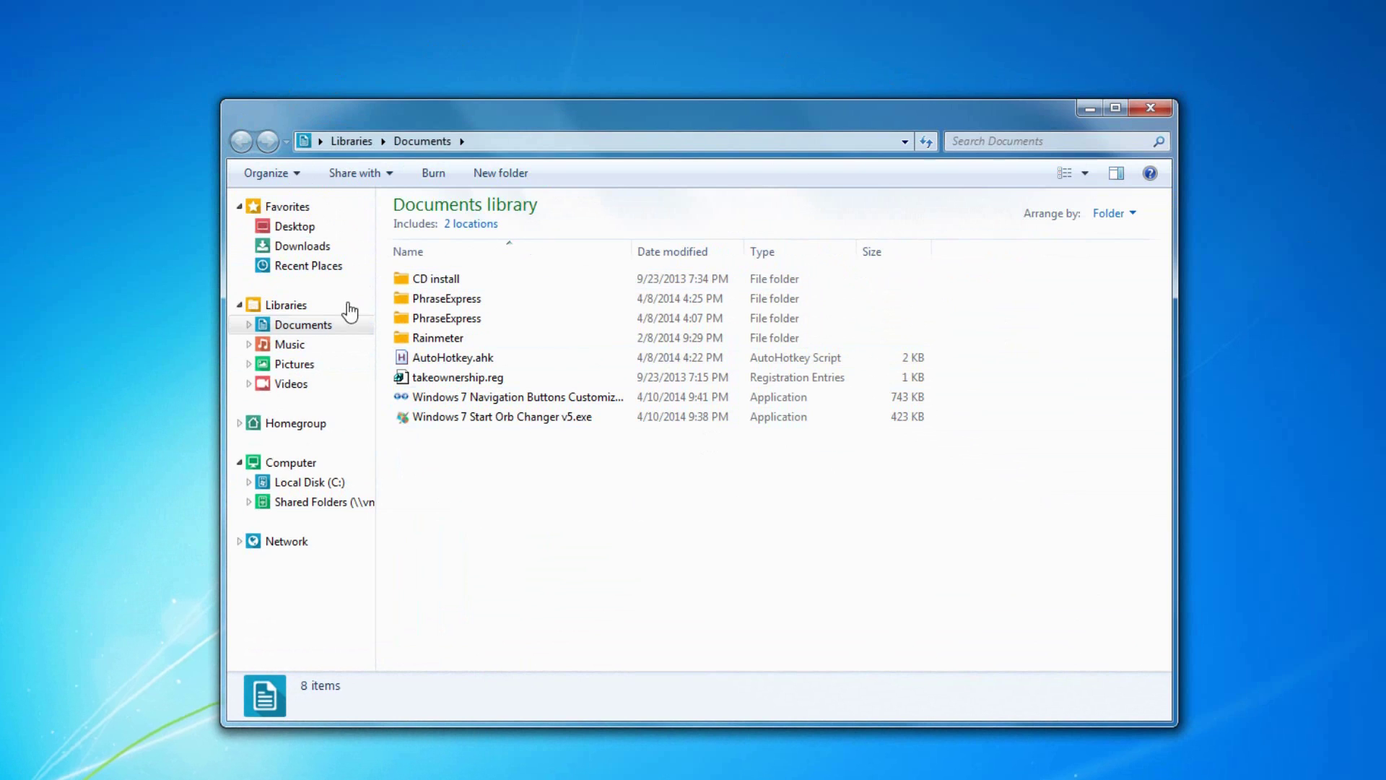
pyautogui.hotkey('alt', 'Up')
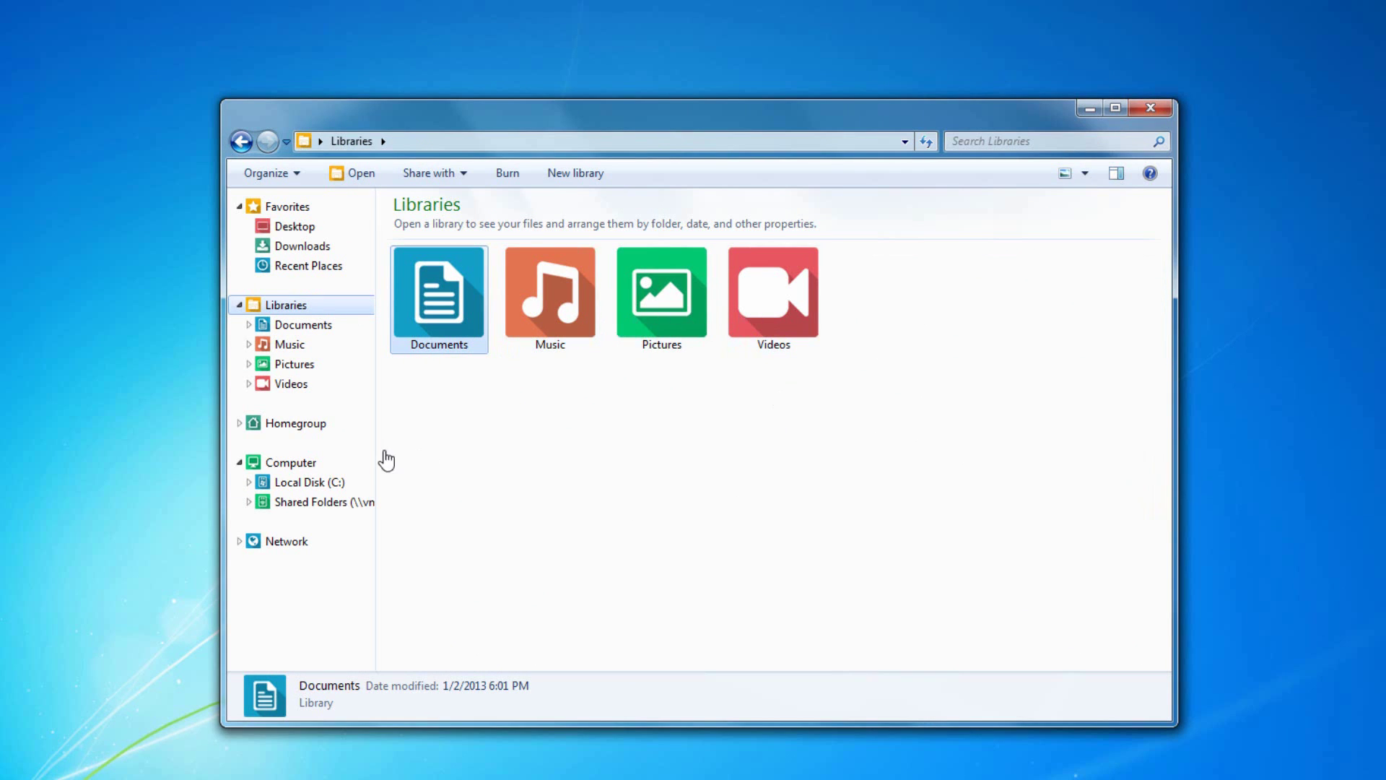
pyautogui.click(342, 469)
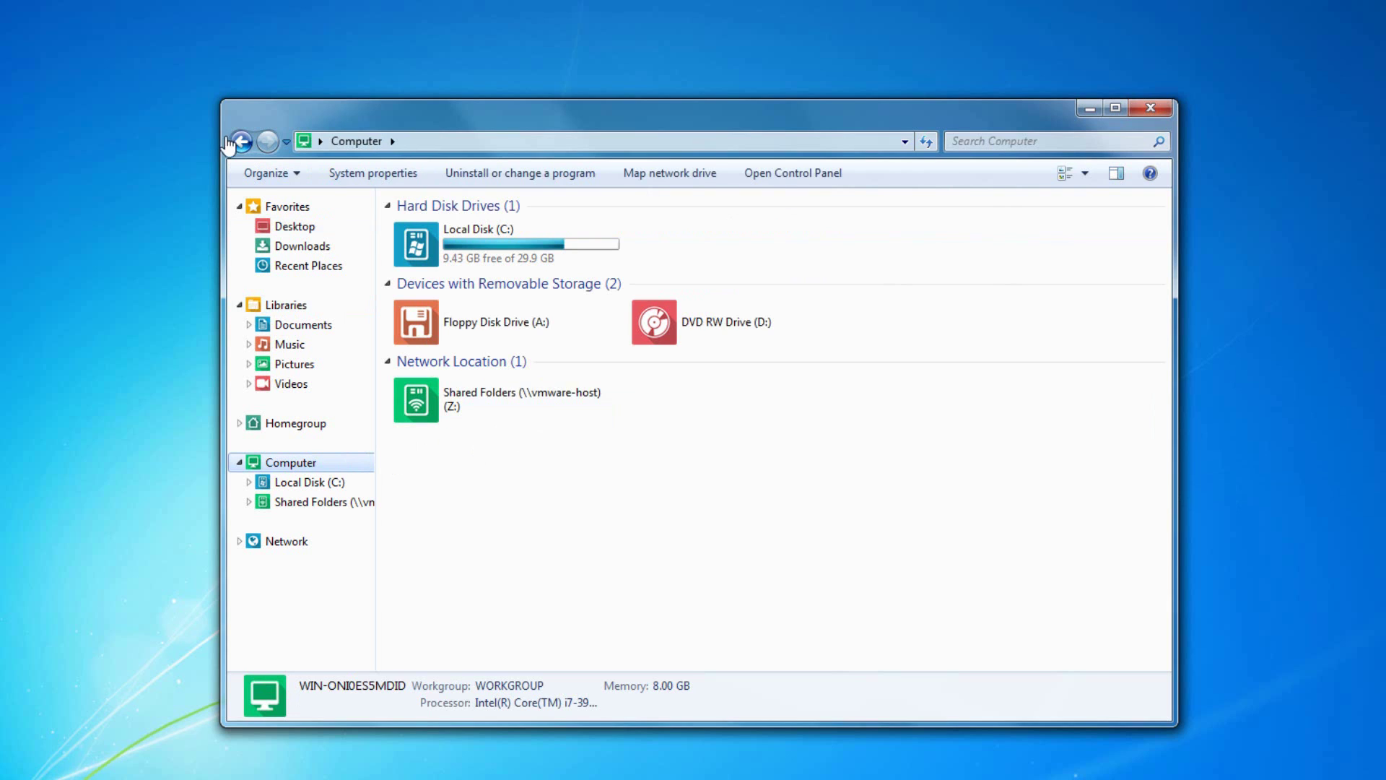
# Run 7tsp_GUI_v0.3_B(3003).exe from Downloads again, allow it to make changes, and open its restore options
pyautogui.click(292, 246)
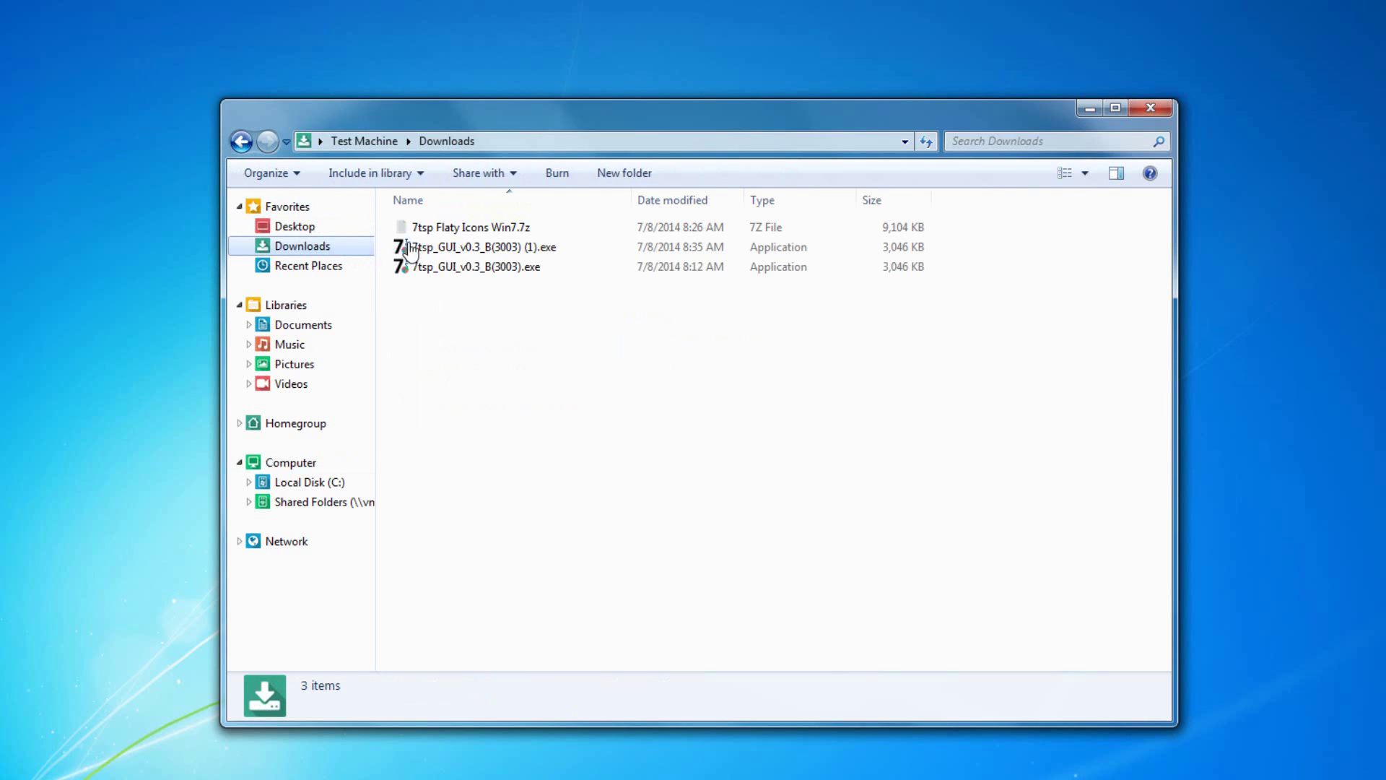
pyautogui.click(456, 268)
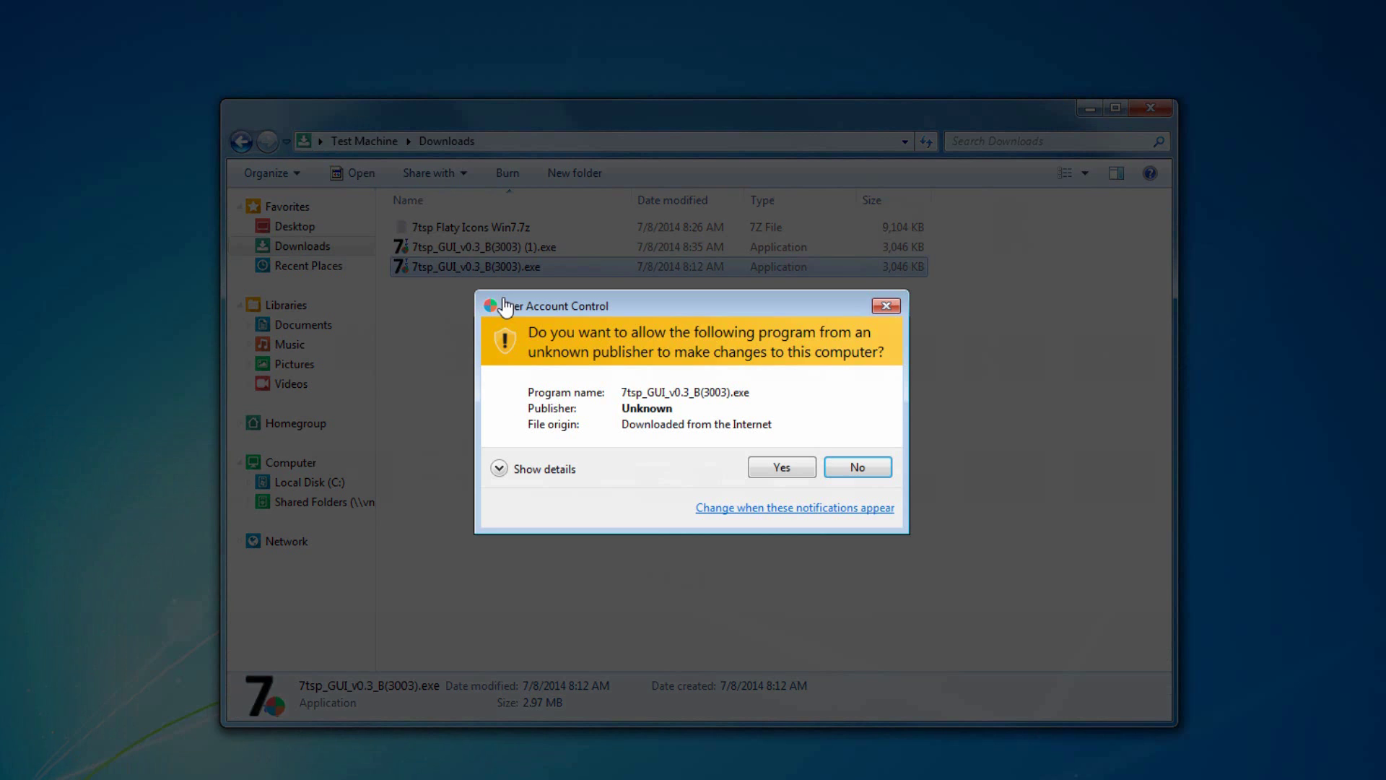
pyautogui.click(764, 468)
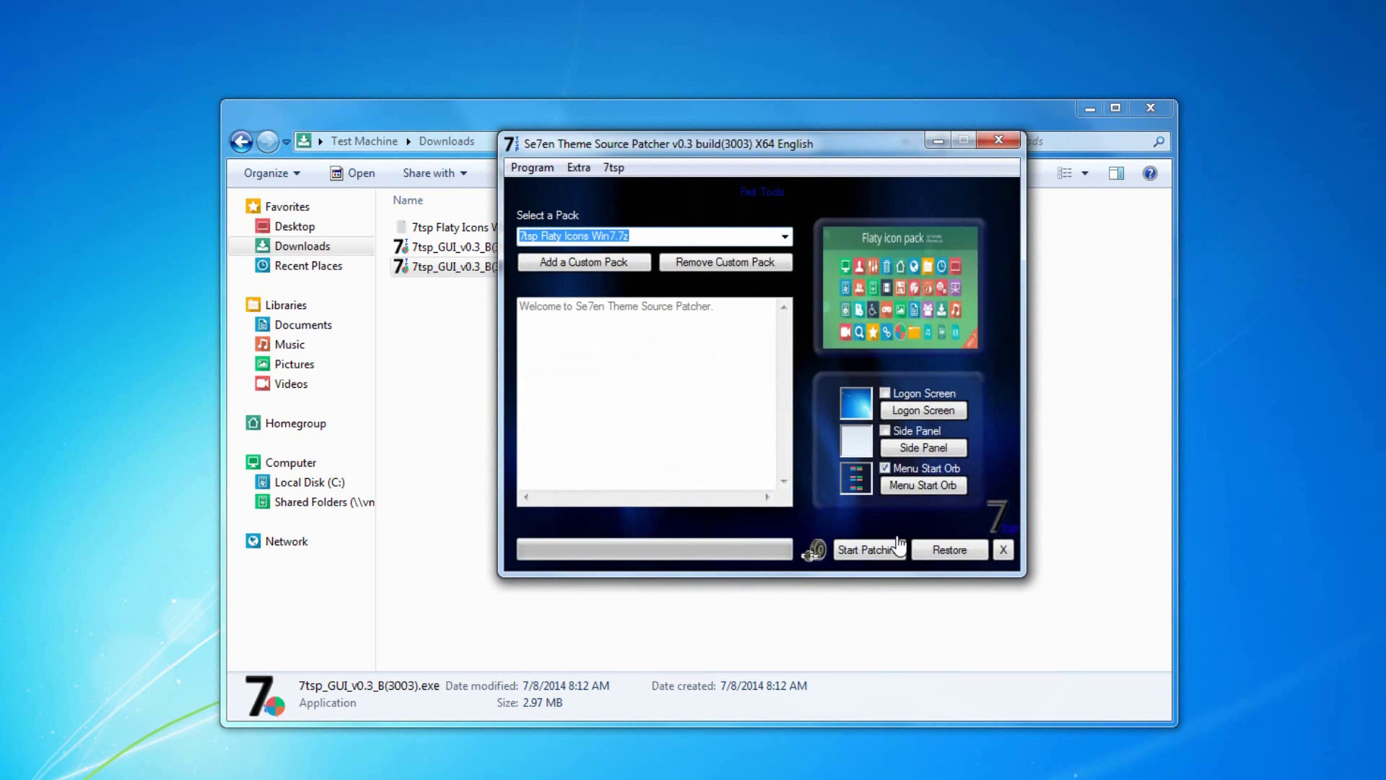
pyautogui.click(937, 551)
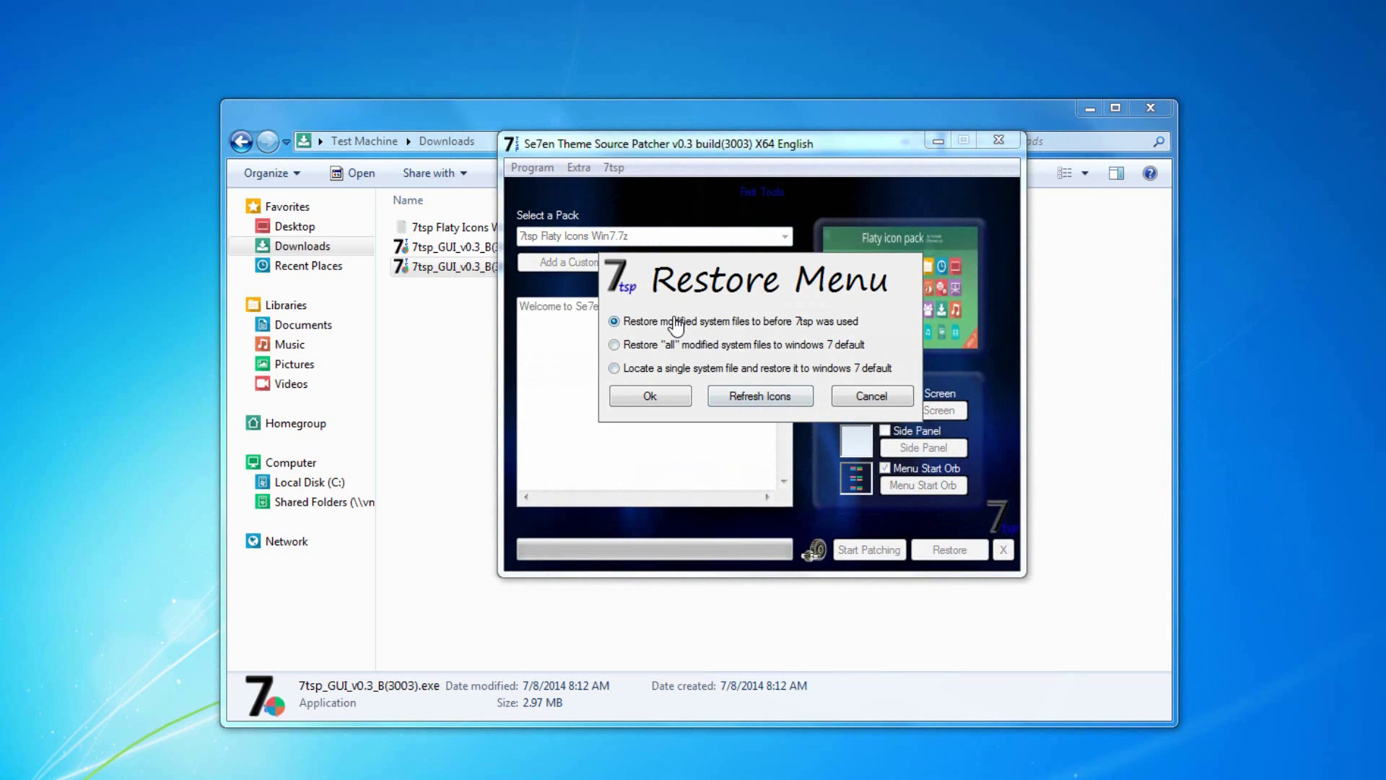